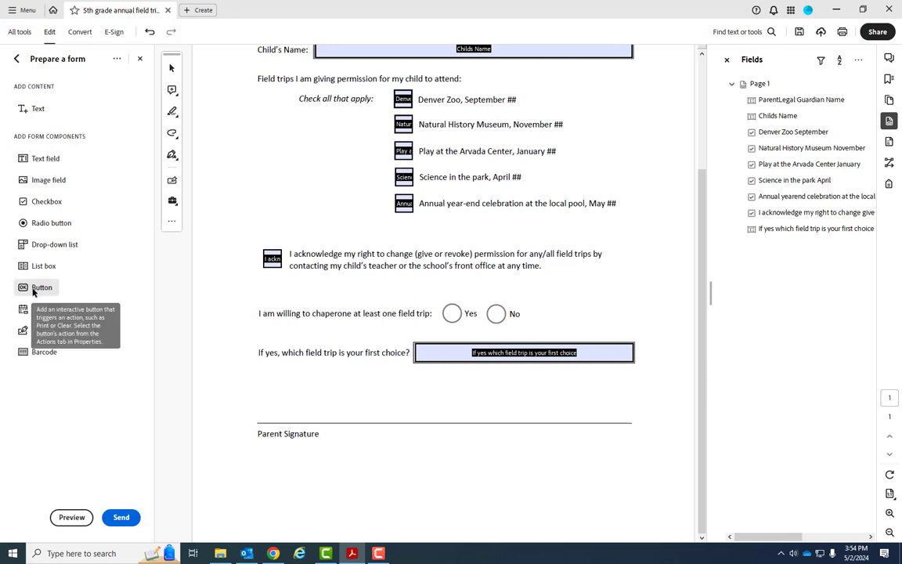
Step: Draw a new button field below the Parent Signature line at lower right and open its properties
{"action": "left_click", "coordinate": [33, 291]}
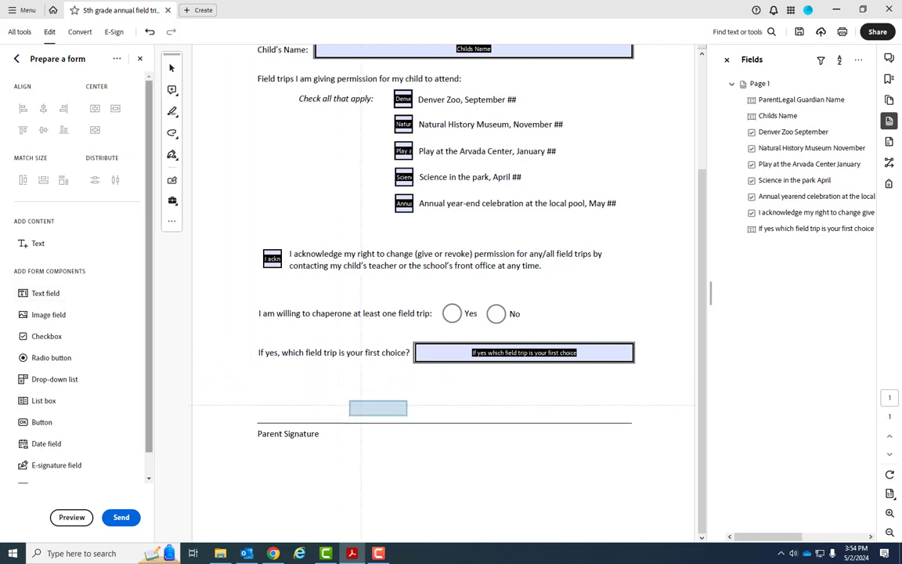
{"action": "left_click_drag", "start_coordinate": [531, 440], "coordinate": [635, 463]}
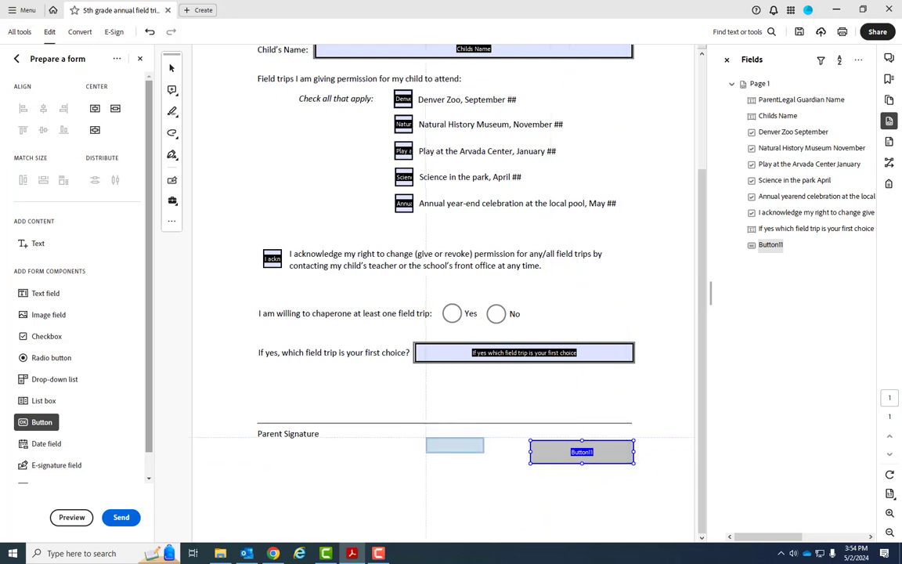
{"action": "key", "text": "Escape"}
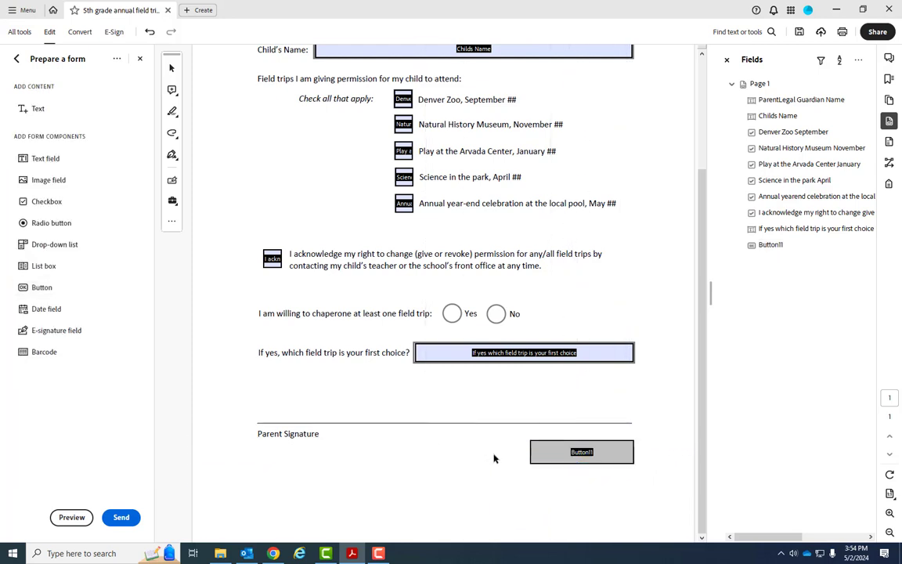
{"action": "double_click", "coordinate": [550, 457]}
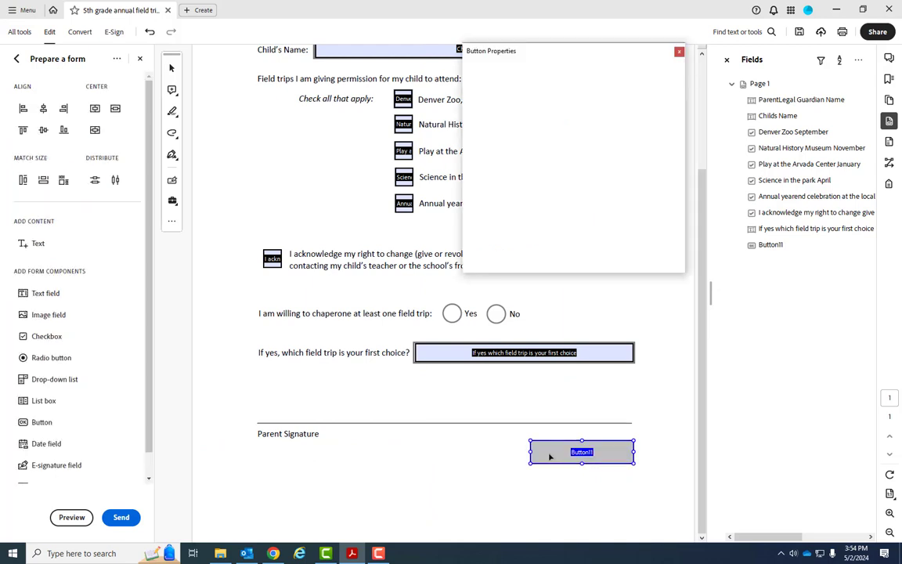
Step: Name the button 'Email Button' with tooltip 'Click to email the form to the Marketing Department', kept Visible
{"action": "left_click", "coordinate": [484, 75]}
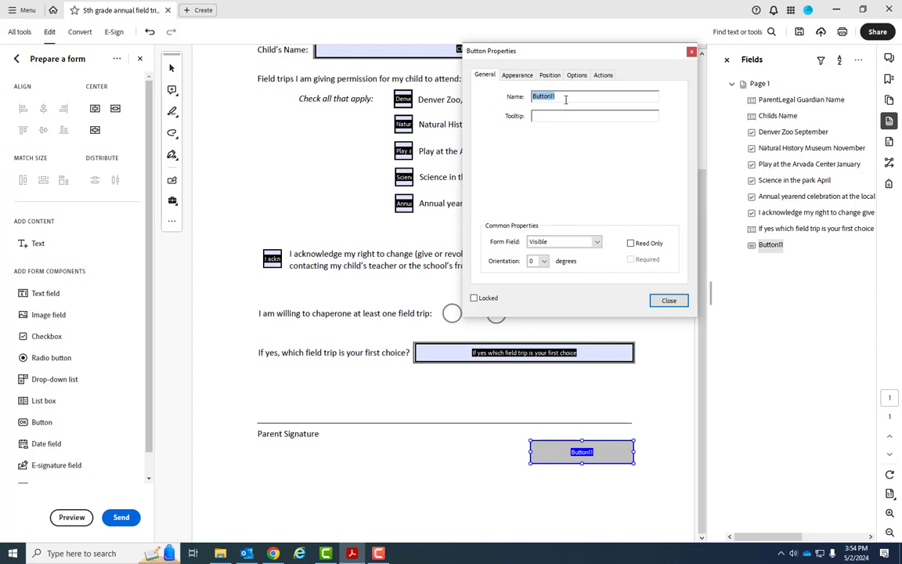
{"action": "type", "text": "Email Button"}
{"action": "key", "text": "Tab"}
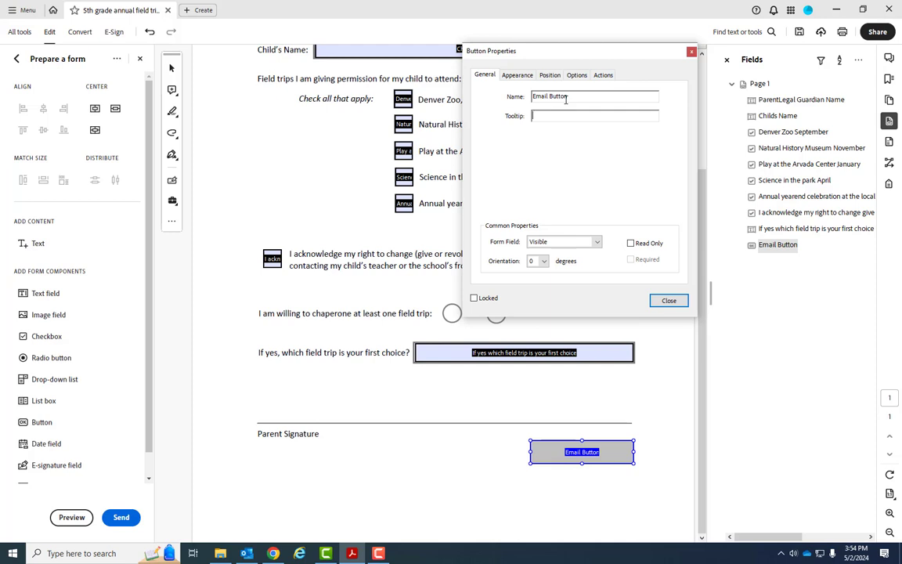
{"action": "type", "text": "Click to email the Marketing Department"}
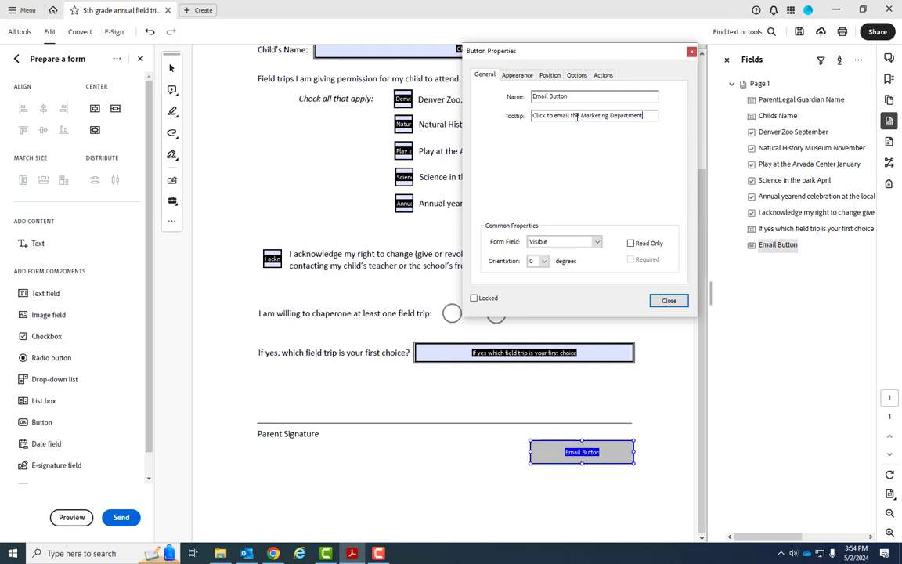
{"action": "left_click", "coordinate": [581, 115]}
{"action": "type", "text": "form to the"}
{"action": "left_click", "coordinate": [594, 243]}
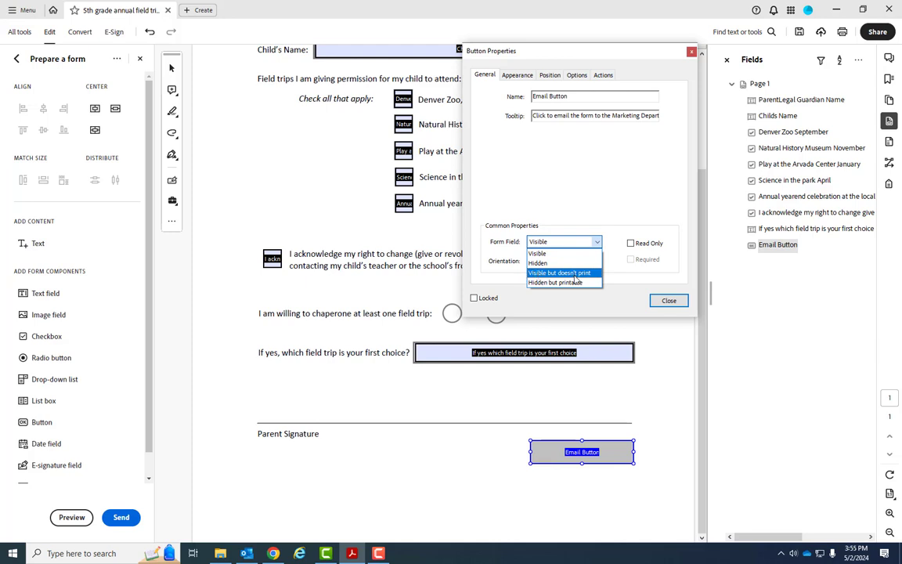
{"action": "left_click", "coordinate": [589, 213]}
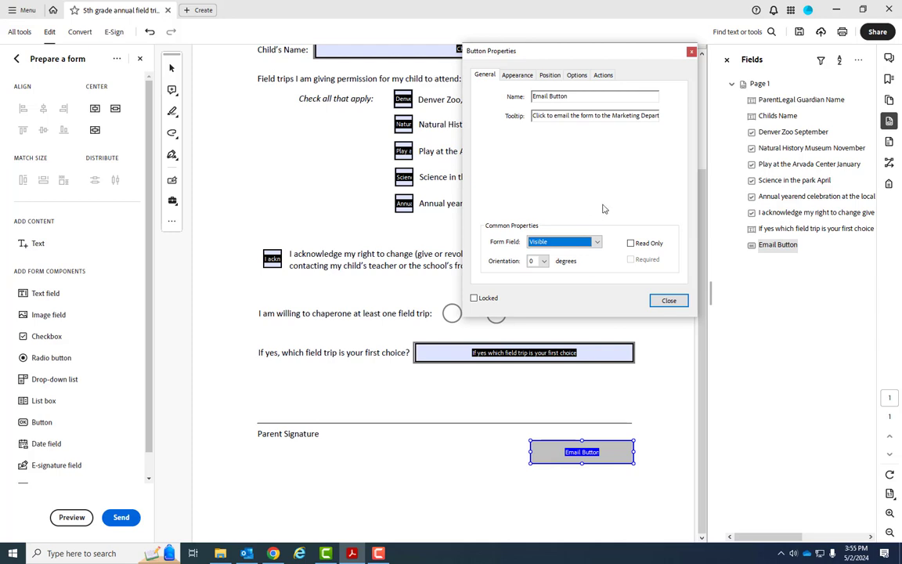
{"action": "left_click", "coordinate": [517, 74]}
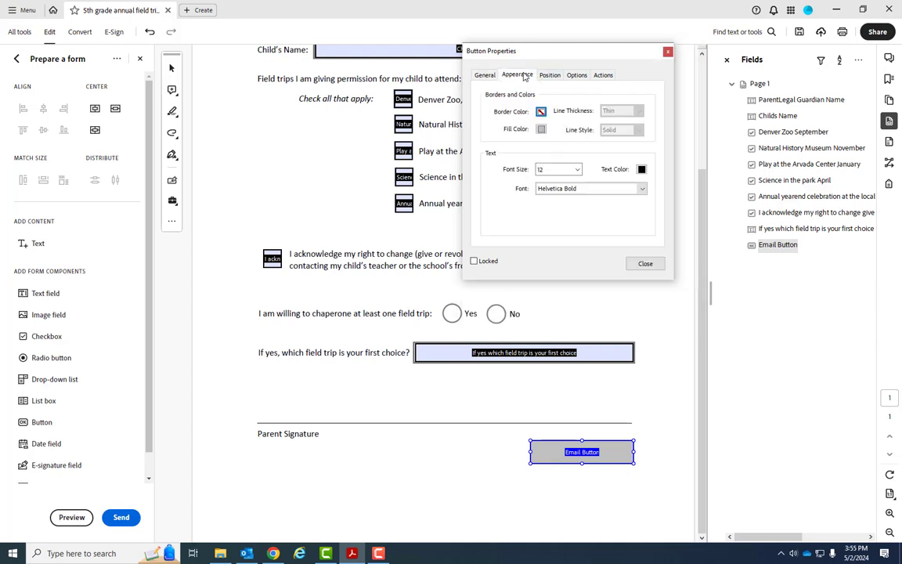
Step: Set the button's fill colour to a custom dark blue and close Button Properties
{"action": "left_click", "coordinate": [541, 130]}
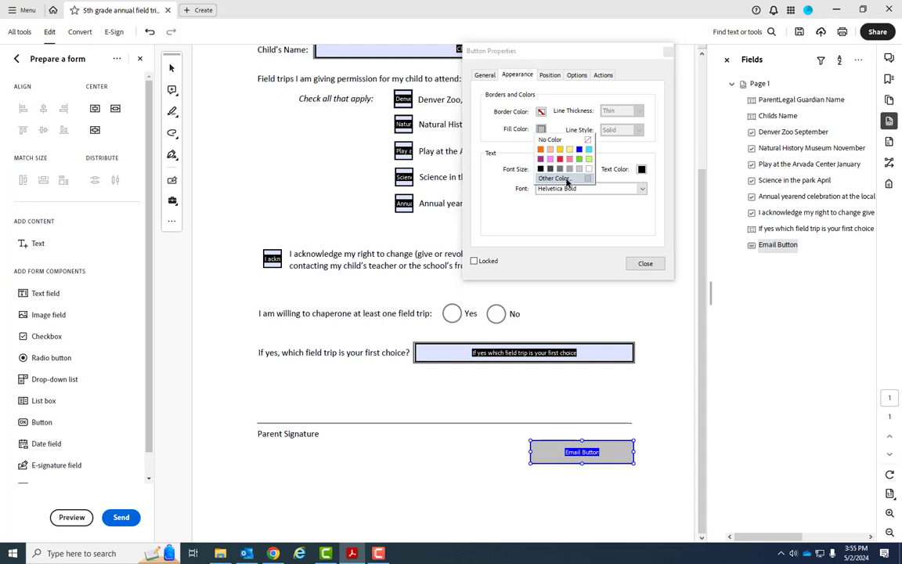
{"action": "left_click", "coordinate": [570, 179]}
{"action": "left_click", "coordinate": [653, 111]}
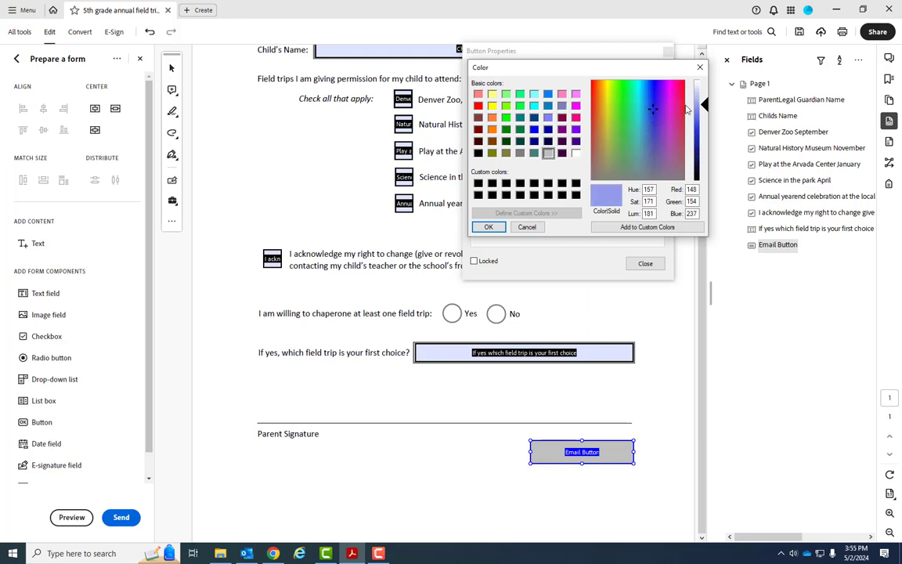
{"action": "left_click_drag", "start_coordinate": [704, 104], "coordinate": [646, 131]}
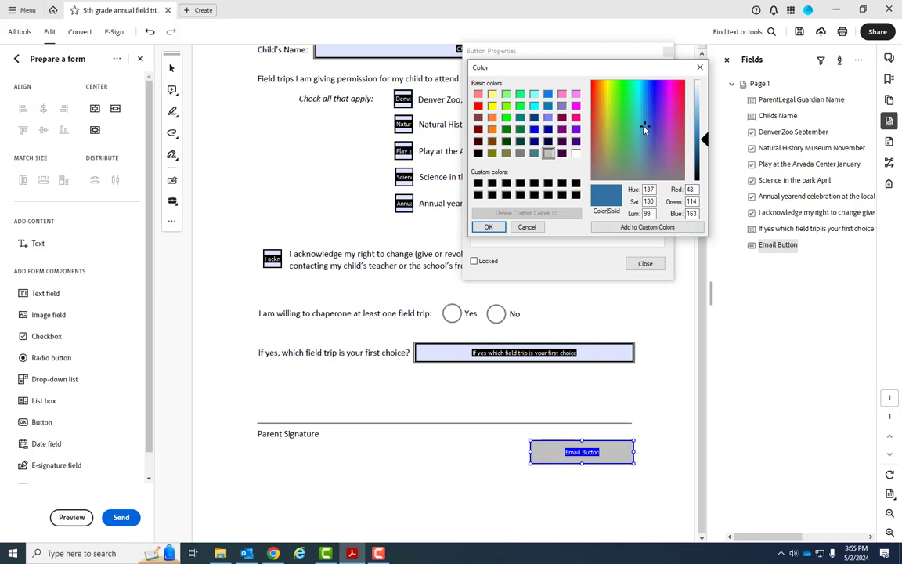
{"action": "left_click_drag", "start_coordinate": [646, 130], "coordinate": [643, 137]}
{"action": "left_click_drag", "start_coordinate": [704, 140], "coordinate": [704, 145]}
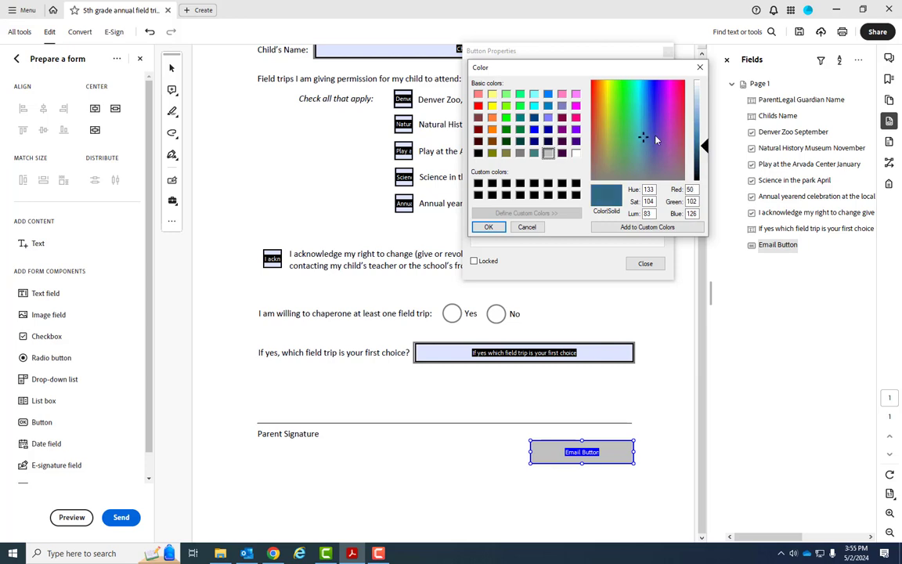
{"action": "left_click_drag", "start_coordinate": [645, 137], "coordinate": [647, 123]}
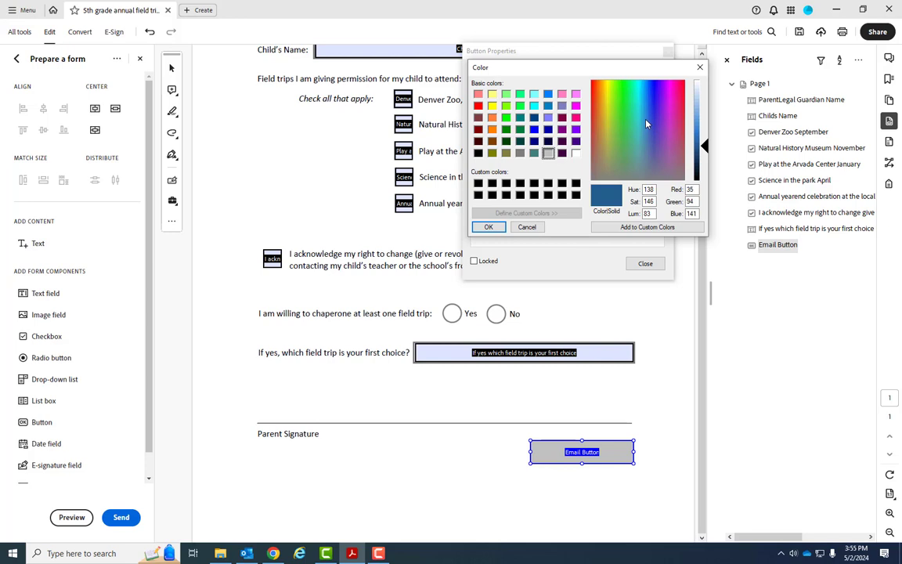
{"action": "left_click", "coordinate": [501, 230]}
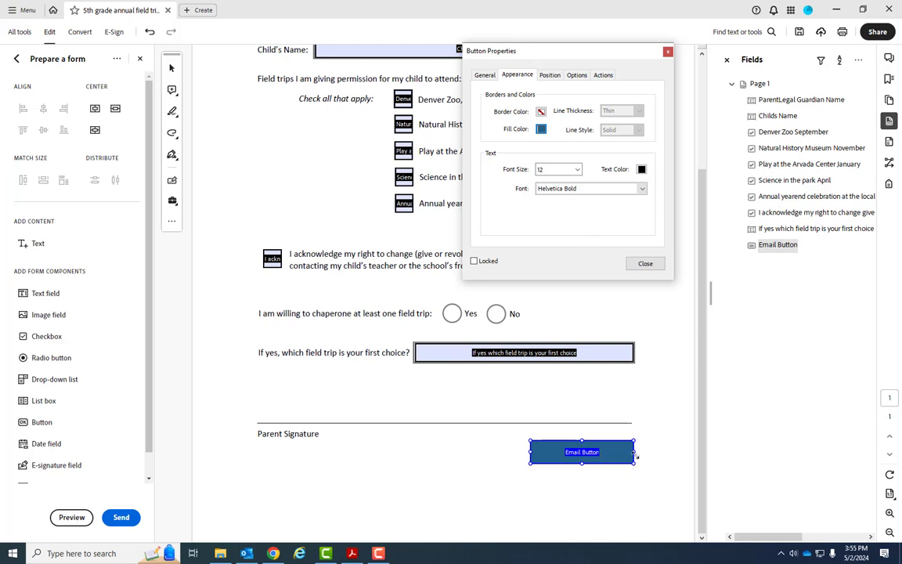
{"action": "left_click", "coordinate": [644, 263]}
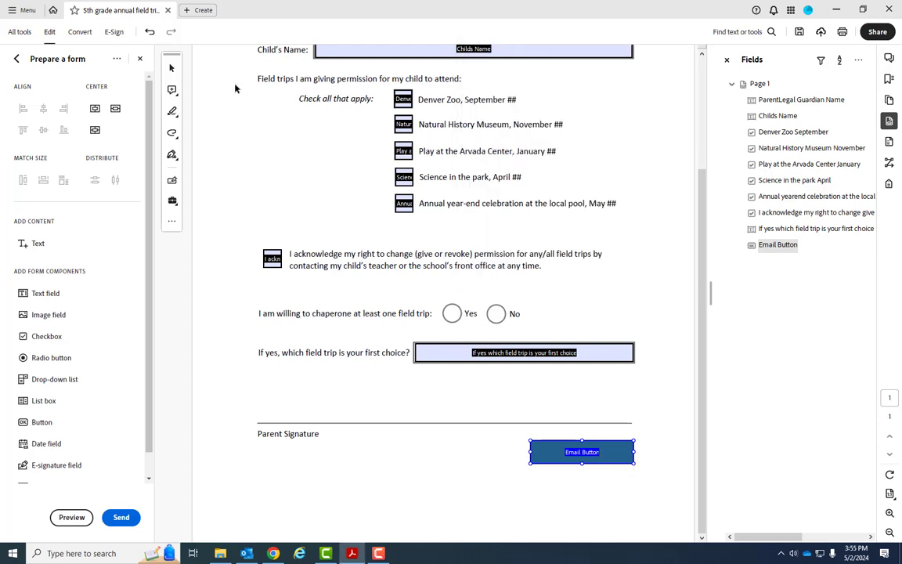
Step: Preview the blue button outside form editing, then reopen Prepare a form and the Email Button's properties
{"action": "left_click", "coordinate": [140, 60]}
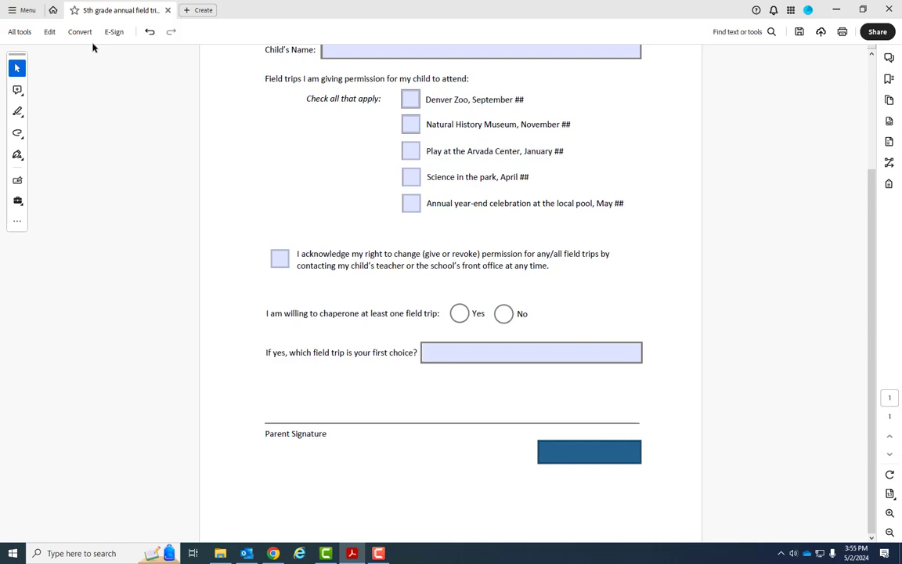
{"action": "left_click", "coordinate": [19, 31]}
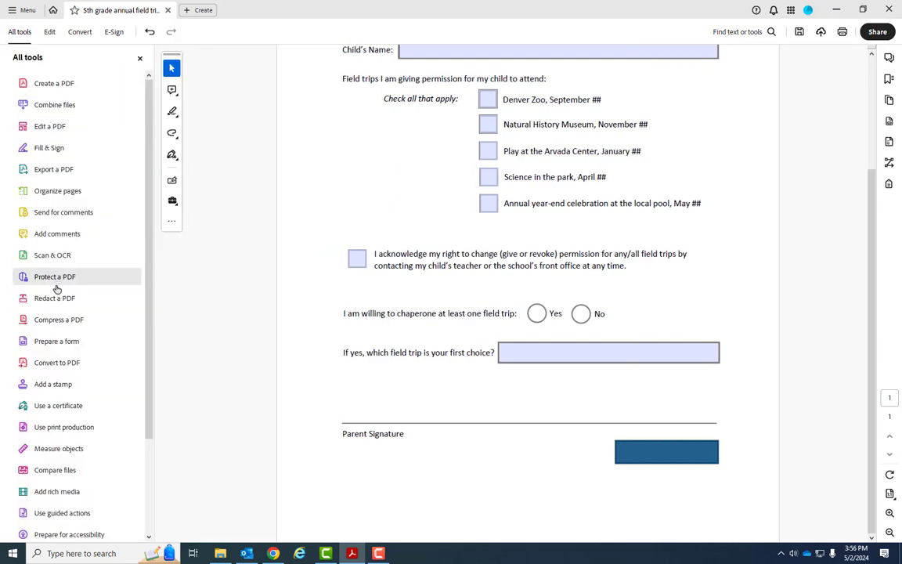
{"action": "left_click", "coordinate": [60, 343]}
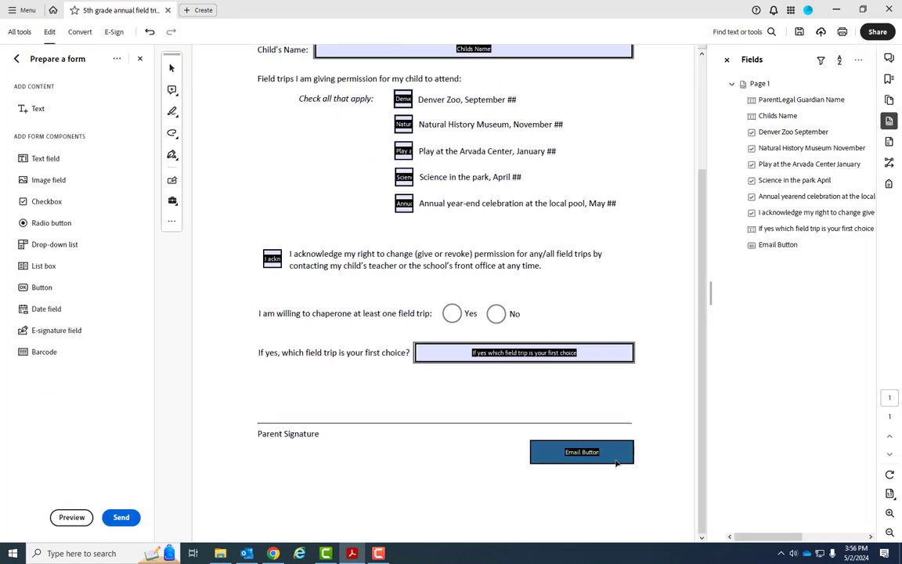
{"action": "double_click", "coordinate": [616, 461]}
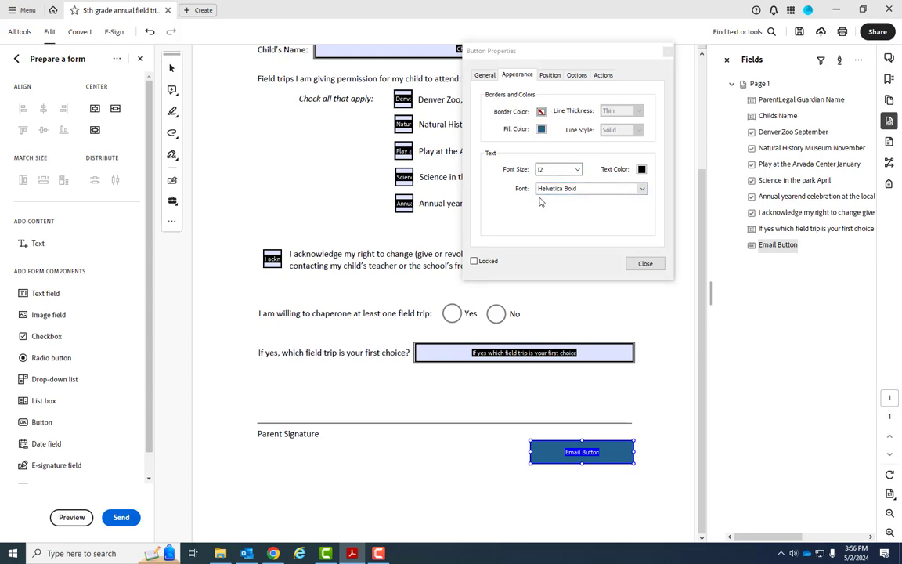
Step: Enter 'Email Form' as the button's label on the Options tab
{"action": "left_click", "coordinate": [485, 74]}
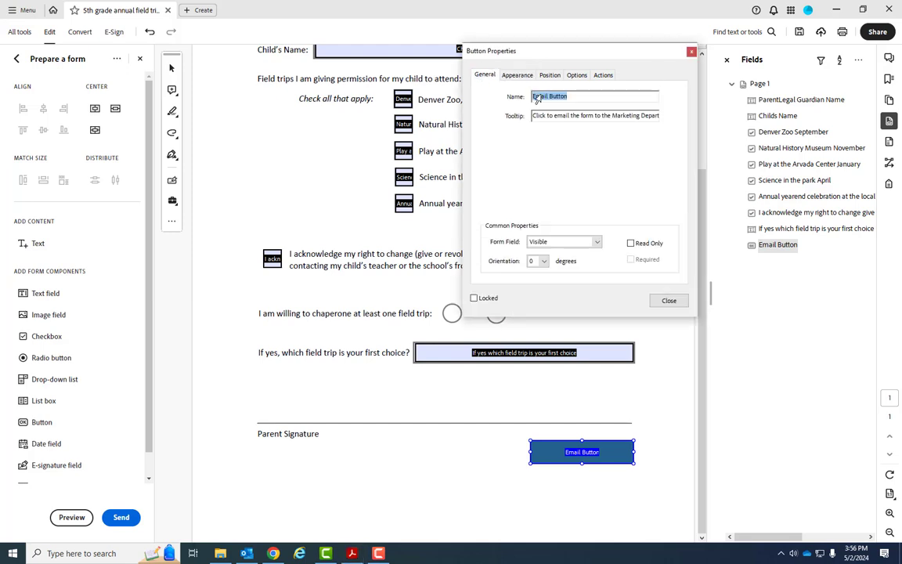
{"action": "left_click", "coordinate": [517, 74]}
{"action": "left_click", "coordinate": [550, 75]}
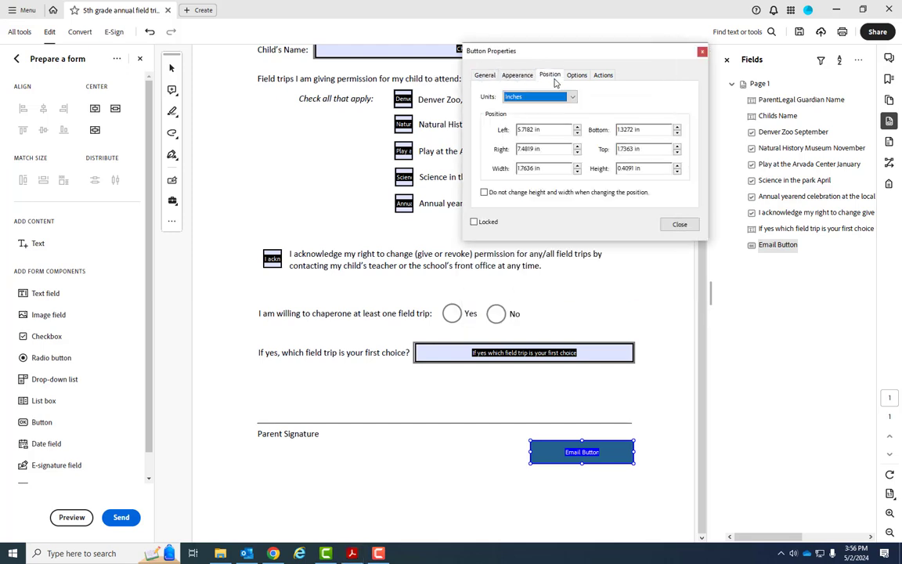
{"action": "left_click", "coordinate": [577, 75]}
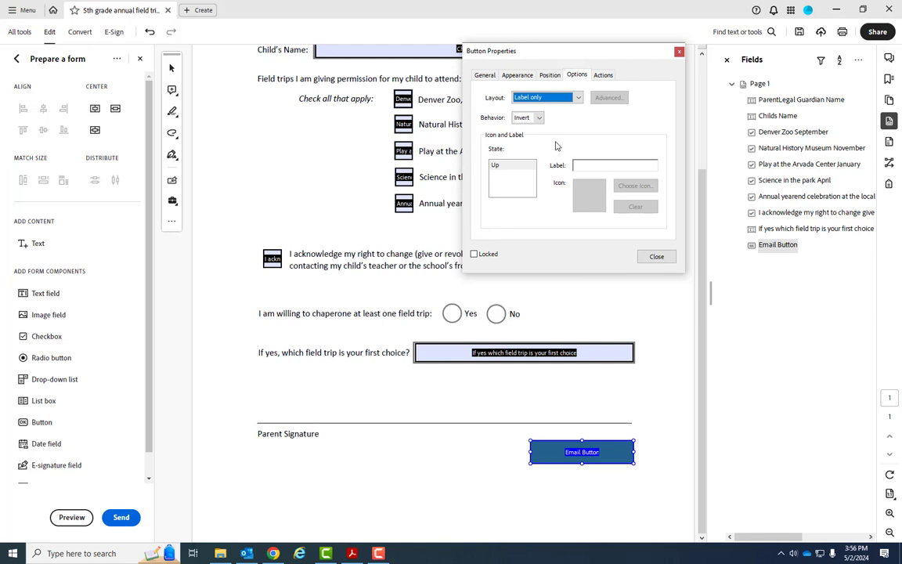
{"action": "left_click", "coordinate": [594, 166]}
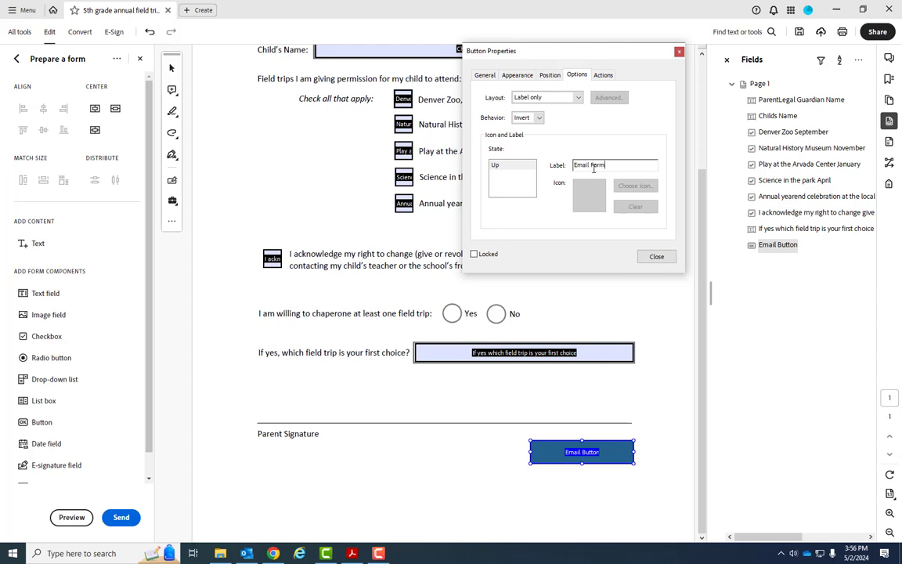
{"action": "key", "text": "Tab"}
{"action": "left_click", "coordinate": [518, 76]}
Step: Make the label text 14-point and white
{"action": "left_click", "coordinate": [577, 170]}
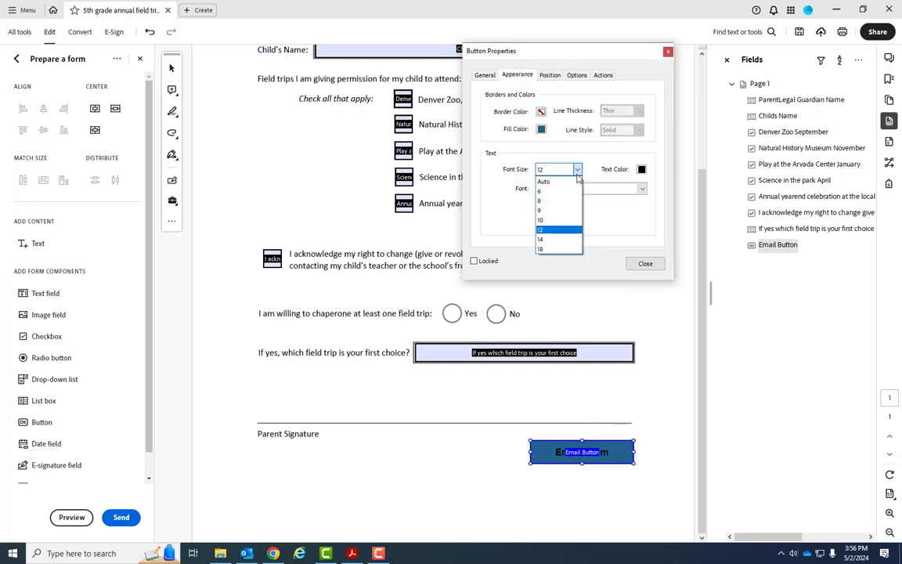
{"action": "left_click", "coordinate": [558, 239]}
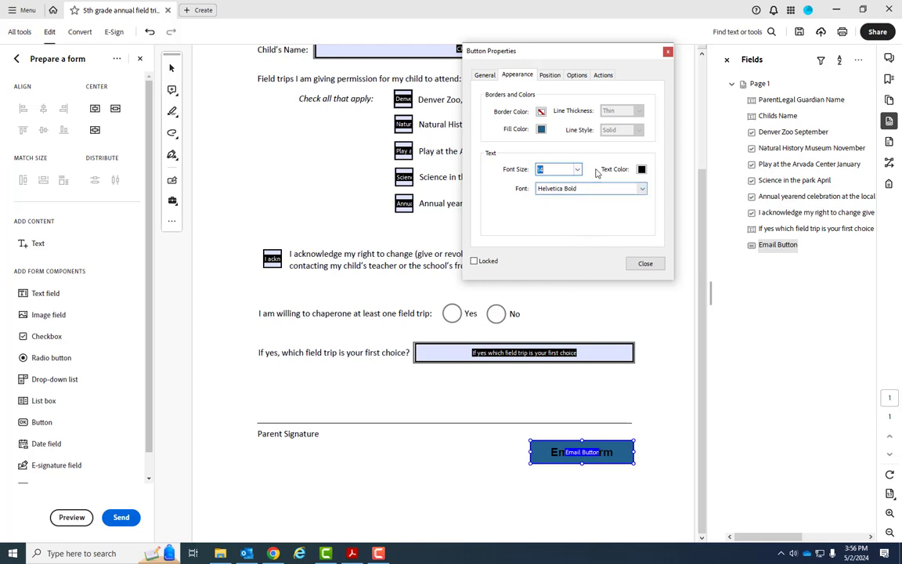
{"action": "left_click", "coordinate": [642, 169]}
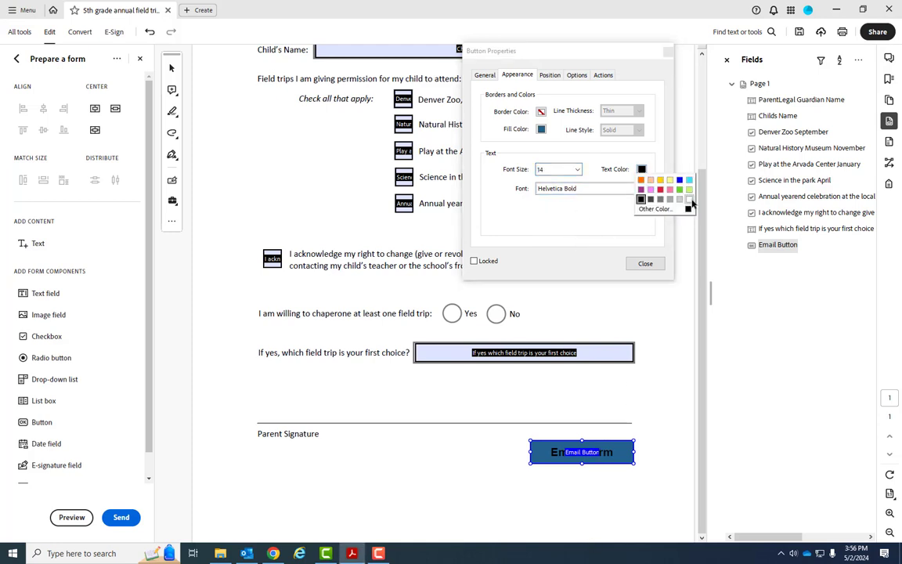
{"action": "left_click", "coordinate": [690, 199]}
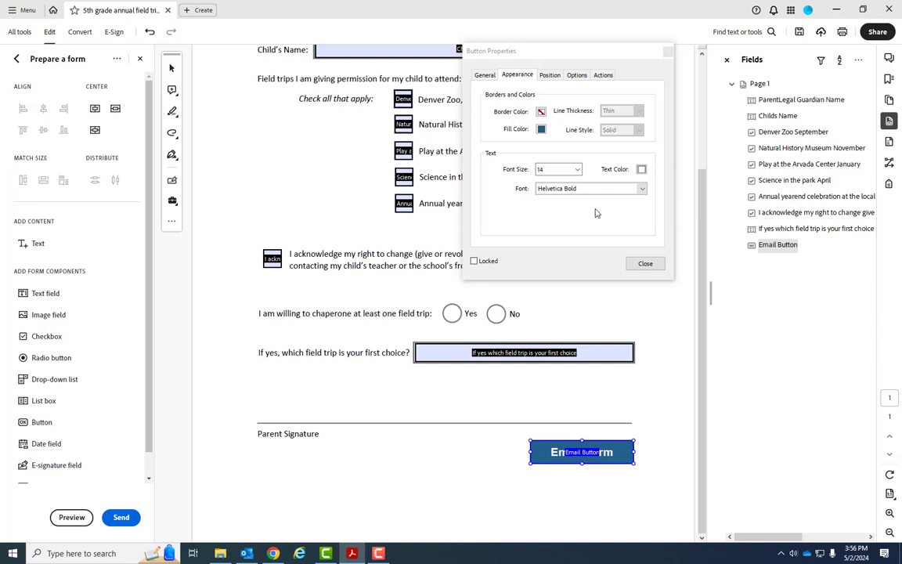
Step: Review the Position settings and the Options tab's layout choices
{"action": "left_click", "coordinate": [552, 78]}
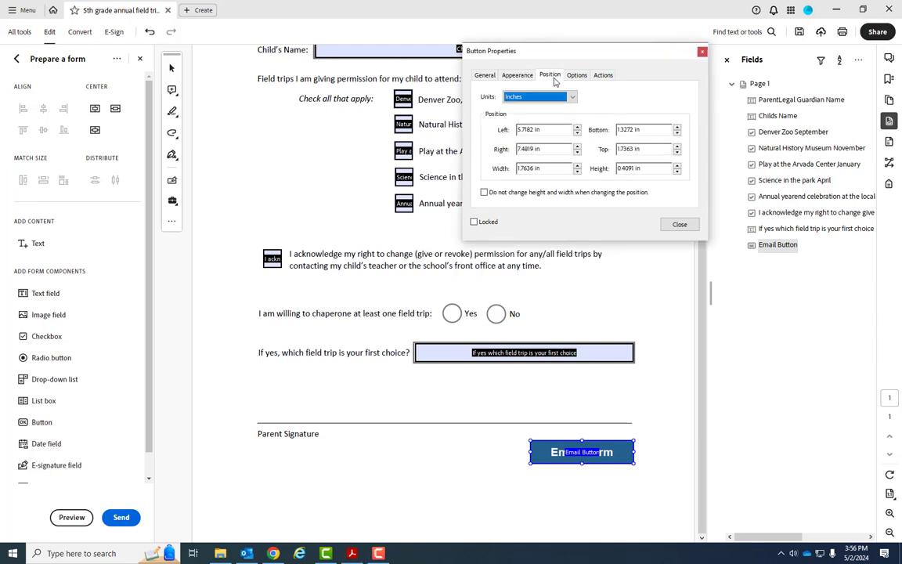
{"action": "left_click", "coordinate": [576, 75]}
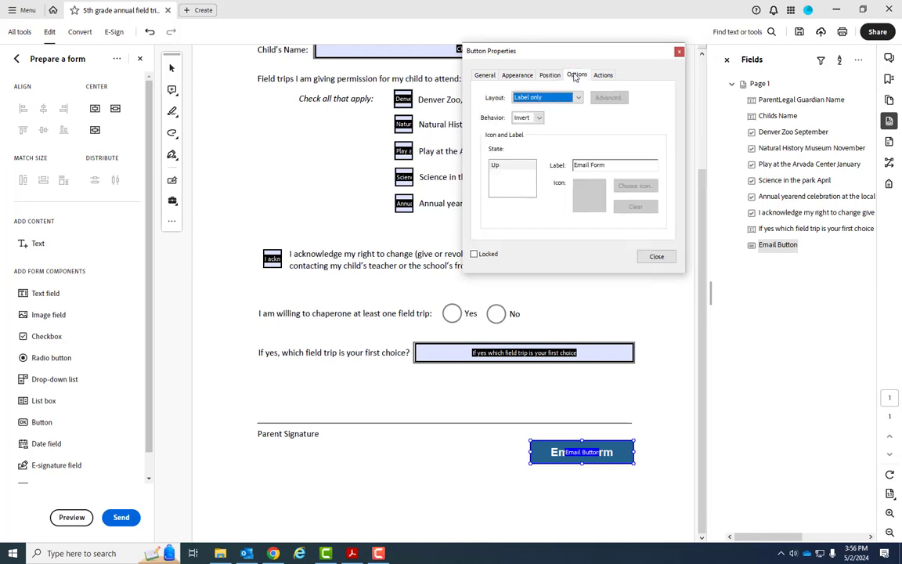
{"action": "left_click", "coordinate": [524, 98]}
Step: On the Actions tab, keep the Mouse Up trigger and choose Submit a form as the action
{"action": "left_click", "coordinate": [603, 75]}
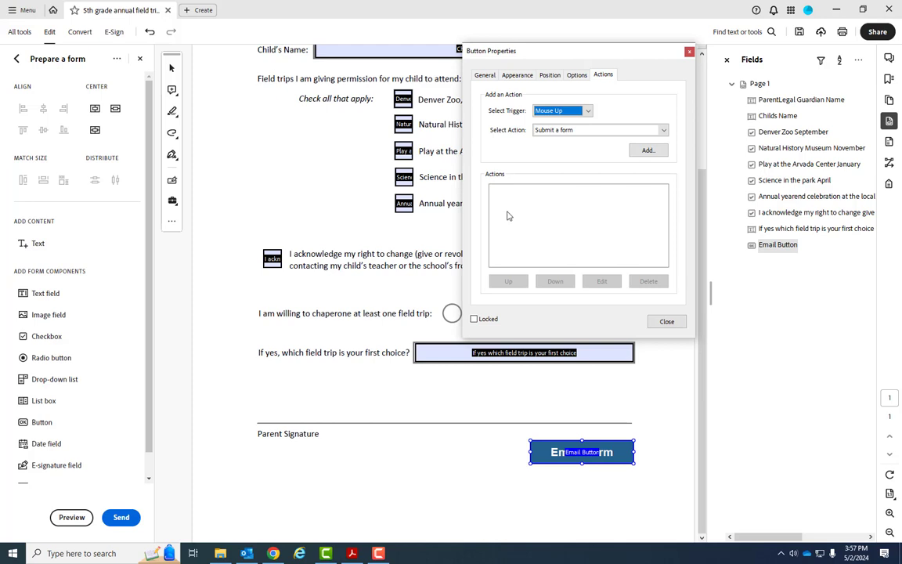
{"action": "left_click", "coordinate": [589, 112]}
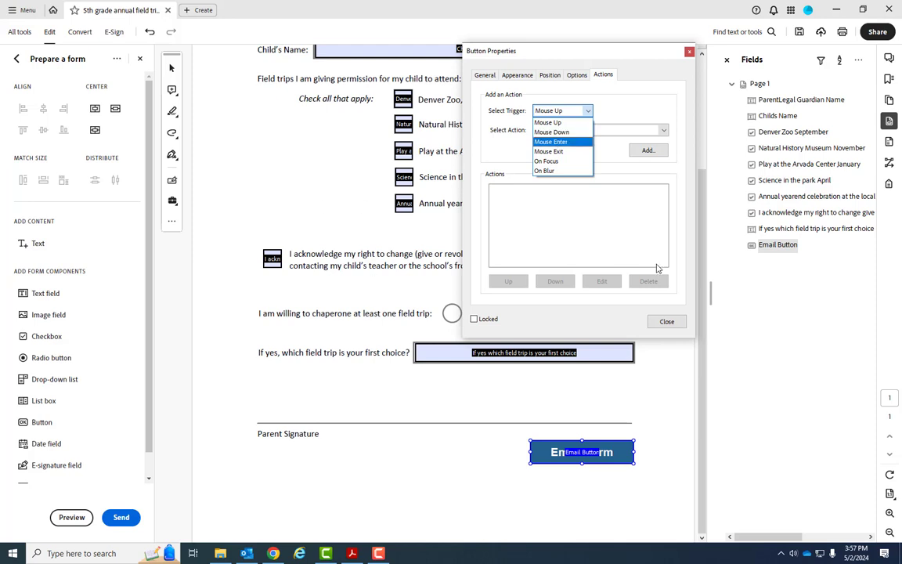
{"action": "left_click", "coordinate": [553, 123]}
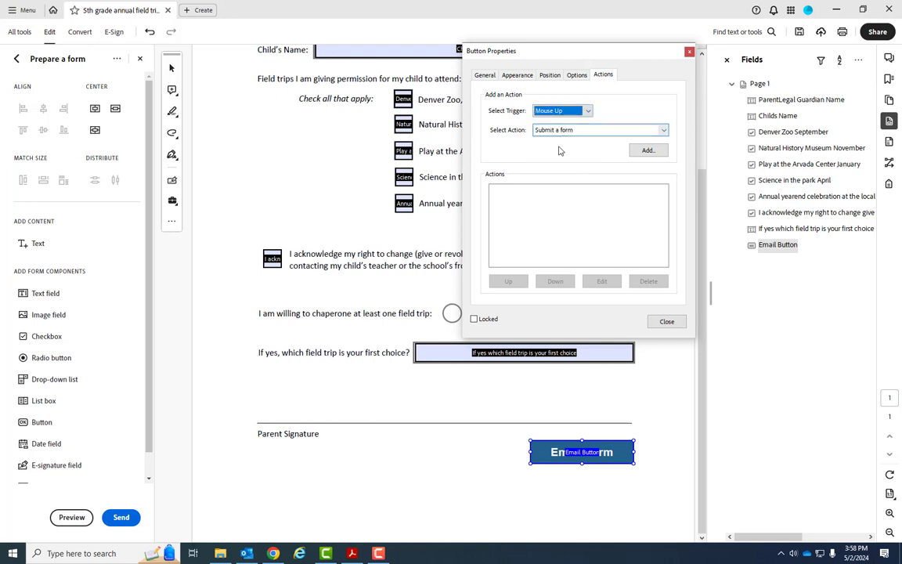
{"action": "left_click", "coordinate": [665, 131]}
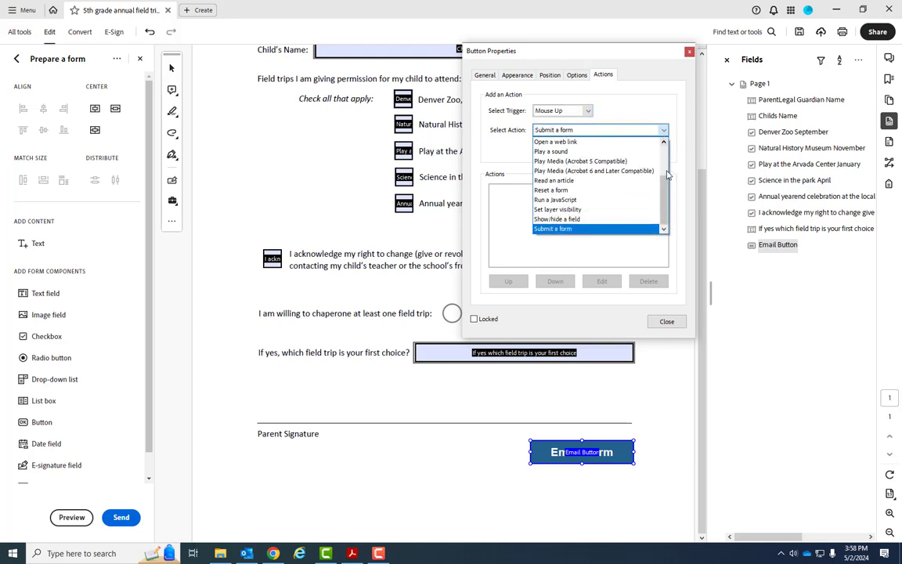
{"action": "left_click_drag", "start_coordinate": [667, 199], "coordinate": [666, 156]}
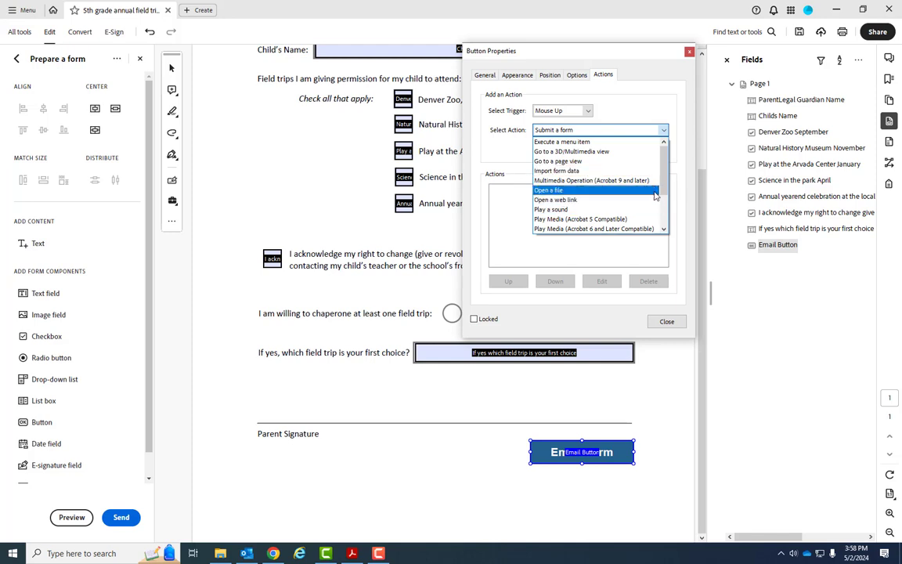
{"action": "left_click_drag", "start_coordinate": [663, 190], "coordinate": [663, 223]}
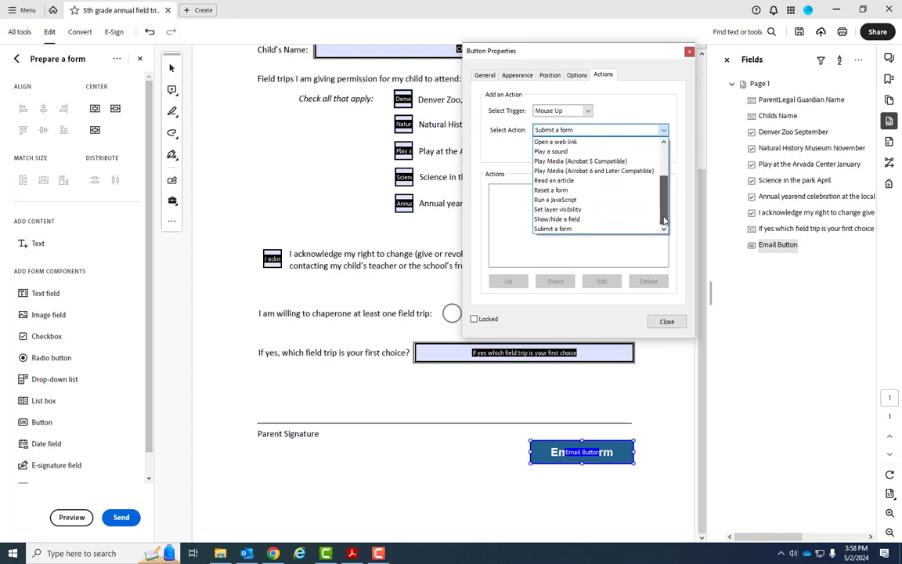
{"action": "left_click", "coordinate": [582, 228]}
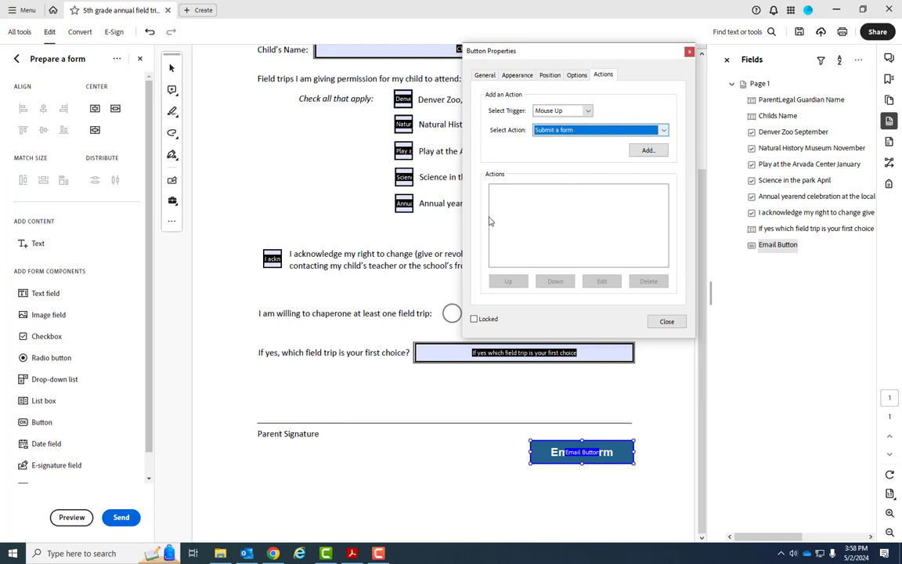
Step: Submit the complete PDF document to the marketing department's mailto: e-mail address
{"action": "left_click", "coordinate": [644, 150]}
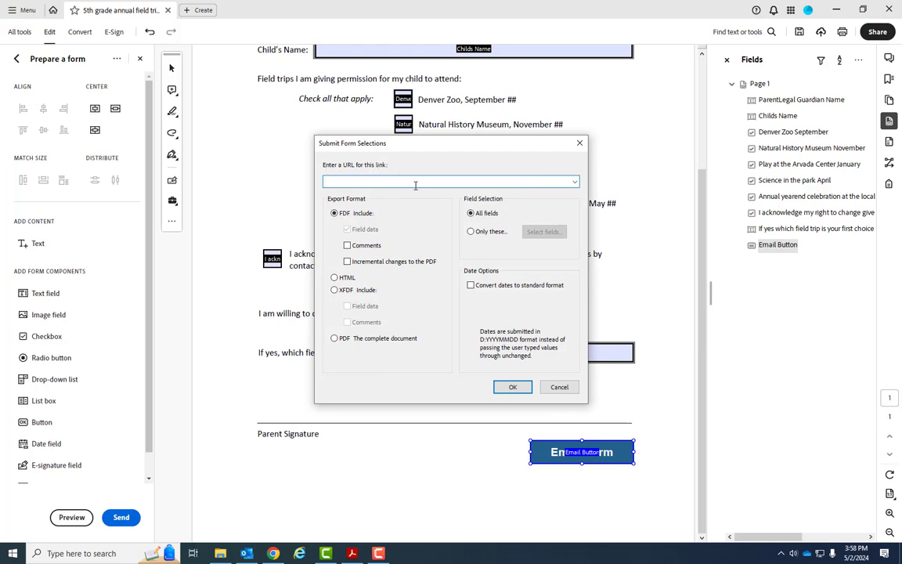
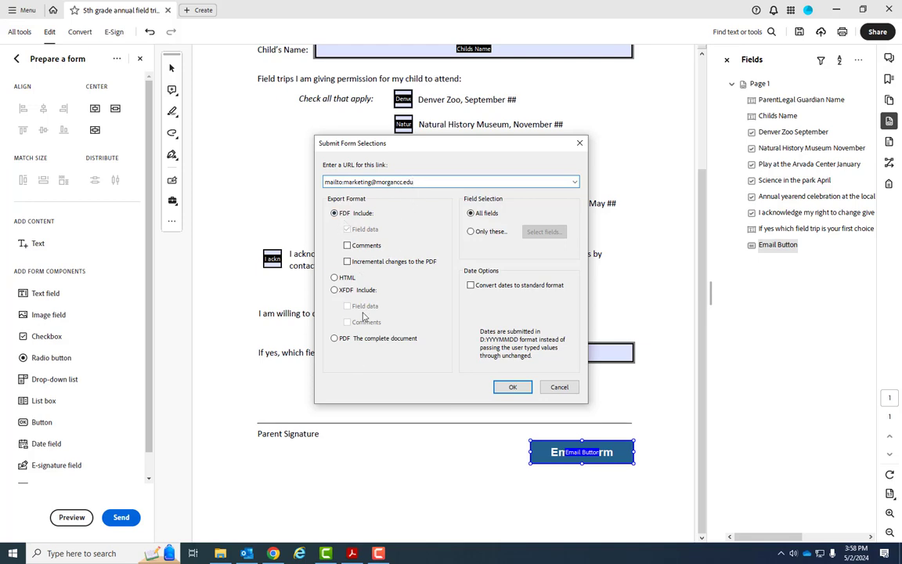
{"action": "left_click", "coordinate": [335, 339]}
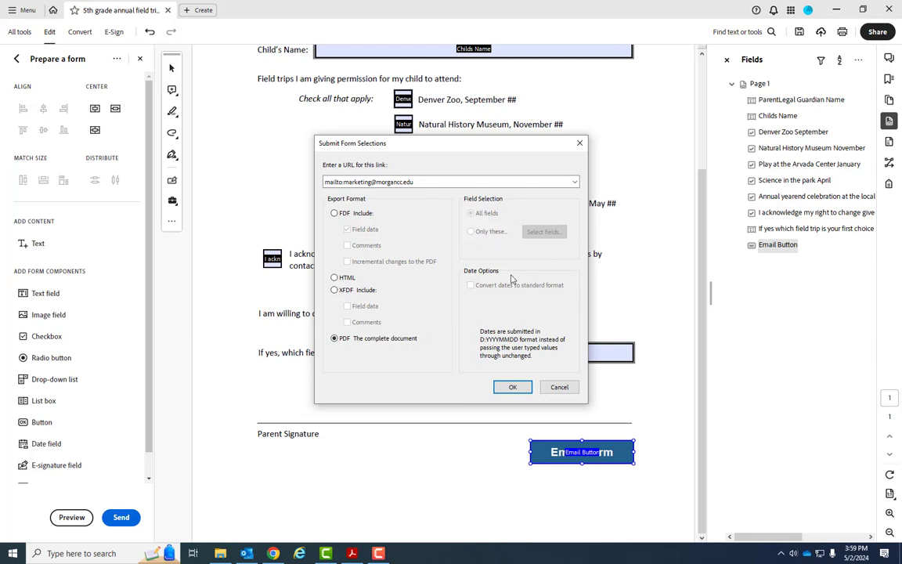
{"action": "left_click", "coordinate": [513, 387]}
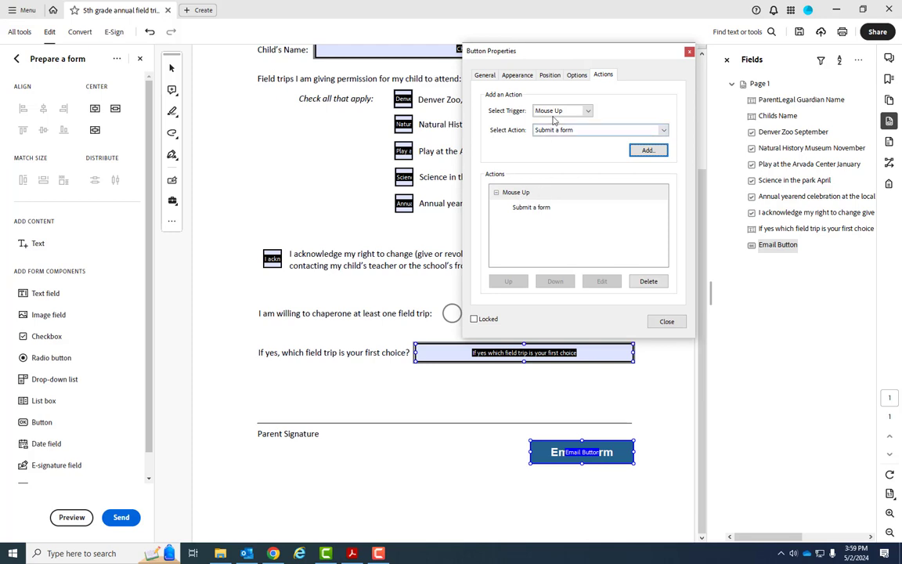
Step: Close Button Properties and exit Prepare a form to view the finished form
{"action": "left_click", "coordinate": [577, 76]}
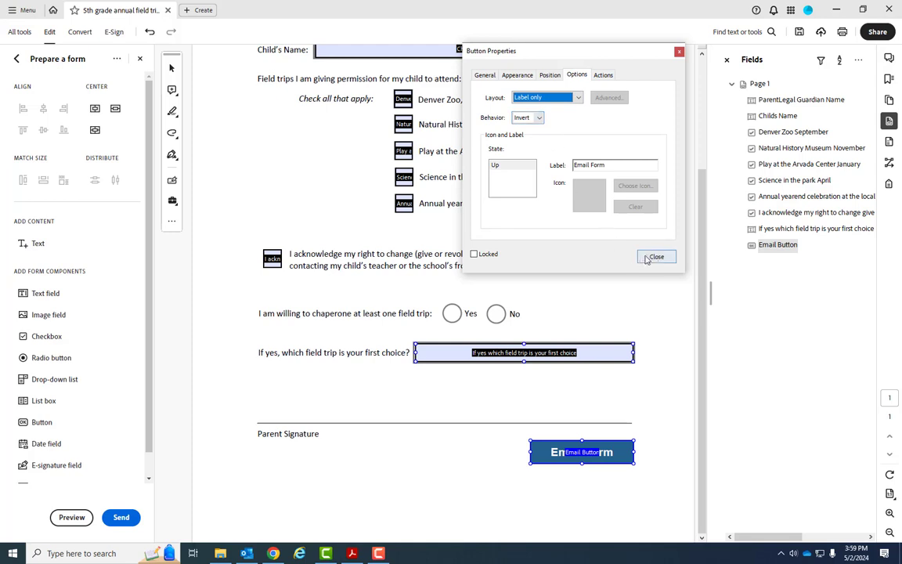
{"action": "left_click", "coordinate": [656, 258]}
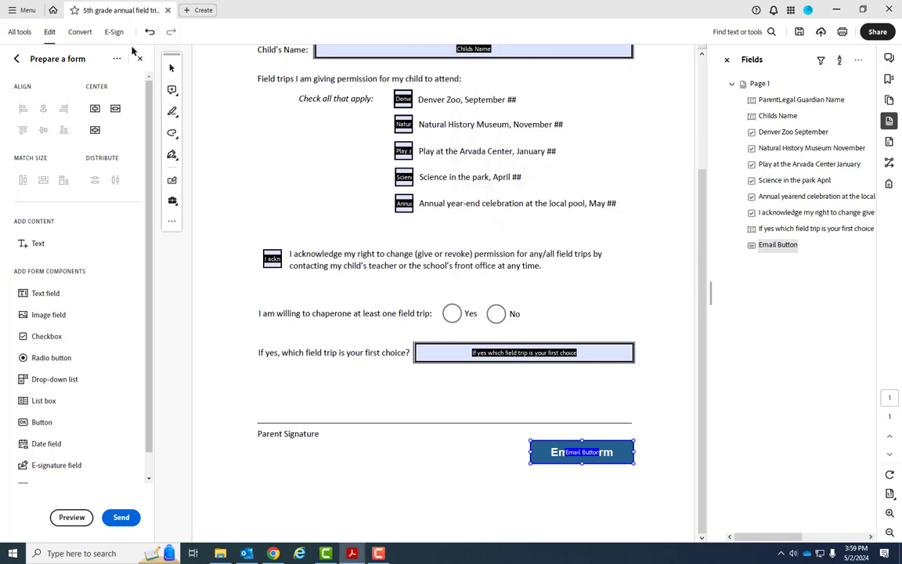
{"action": "left_click", "coordinate": [140, 59]}
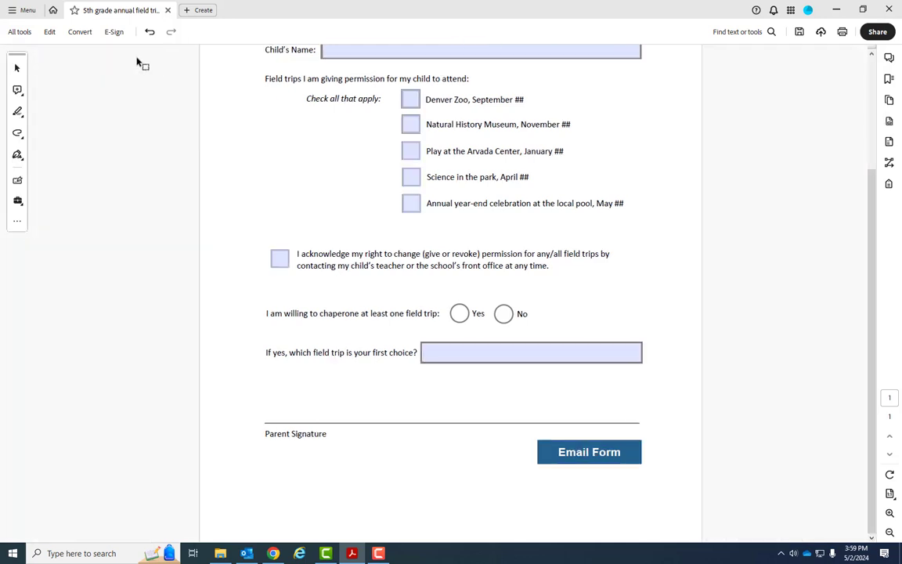
Step: Test the Email Form button, sending through the default email application, Microsoft Outlook
{"action": "left_click", "coordinate": [582, 457]}
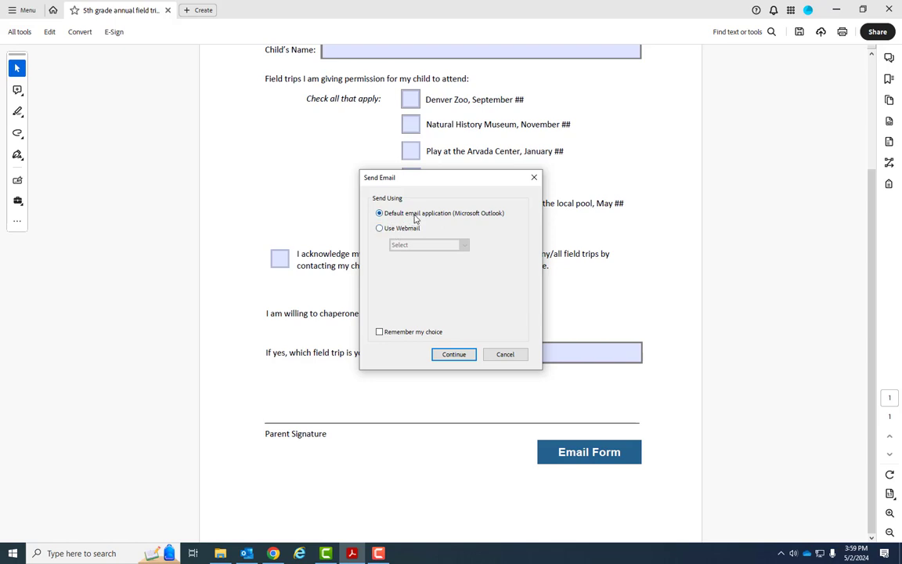
{"action": "left_click", "coordinate": [467, 355]}
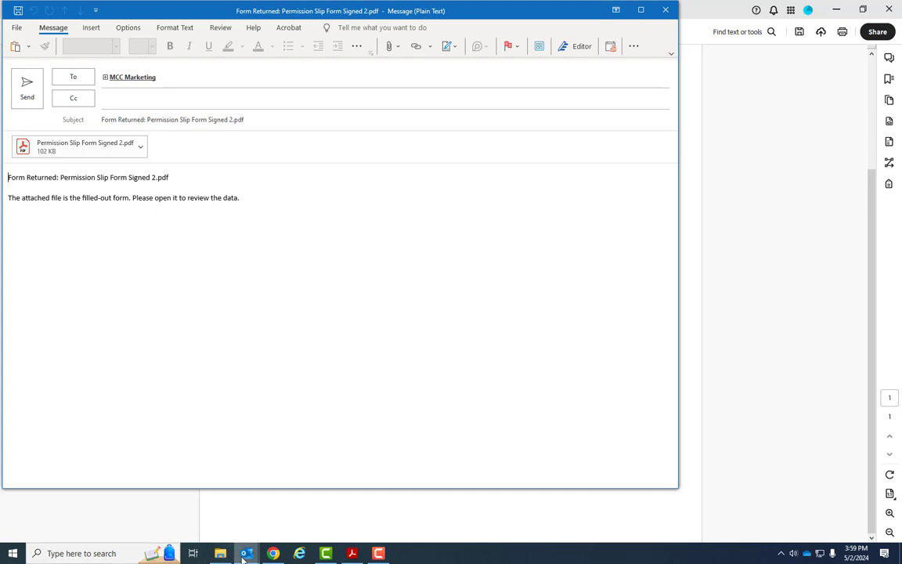
Step: Check the Outlook message to Marketing with 'Permission Slip Form Signed 2.pdf' attached
{"action": "mouse_move", "coordinate": [245, 558]}
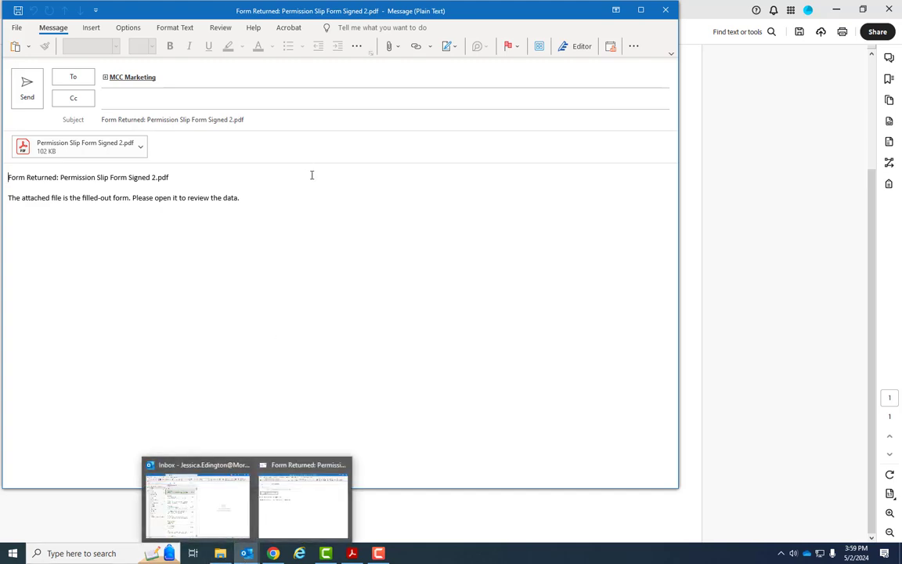